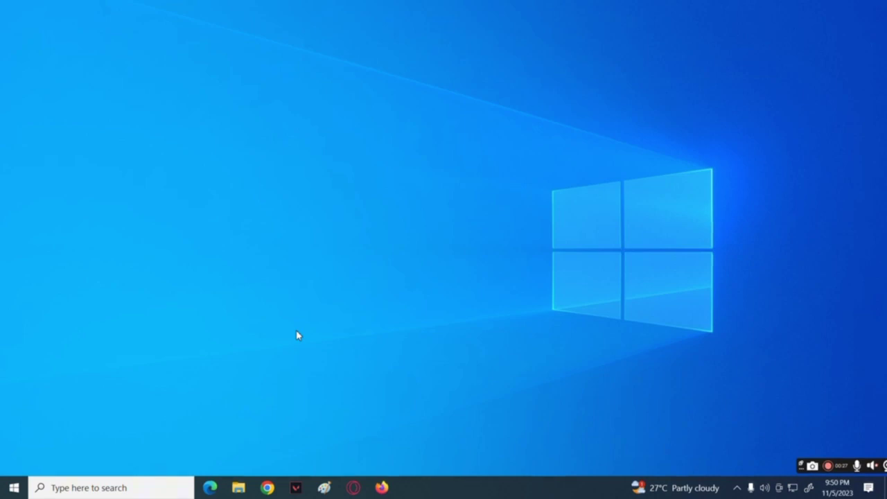
Step: Search Windows for "Epic" and open the file location of the Epic Games Launcher app
left_click(77, 489)
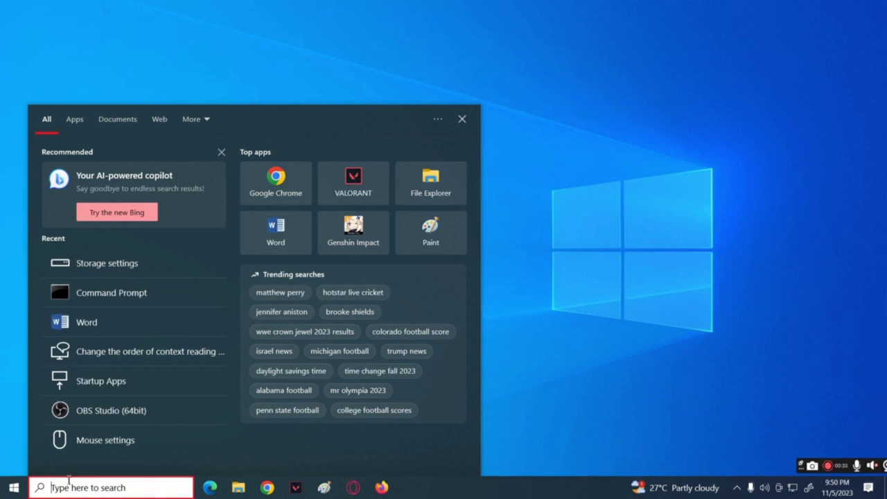
type("Epic")
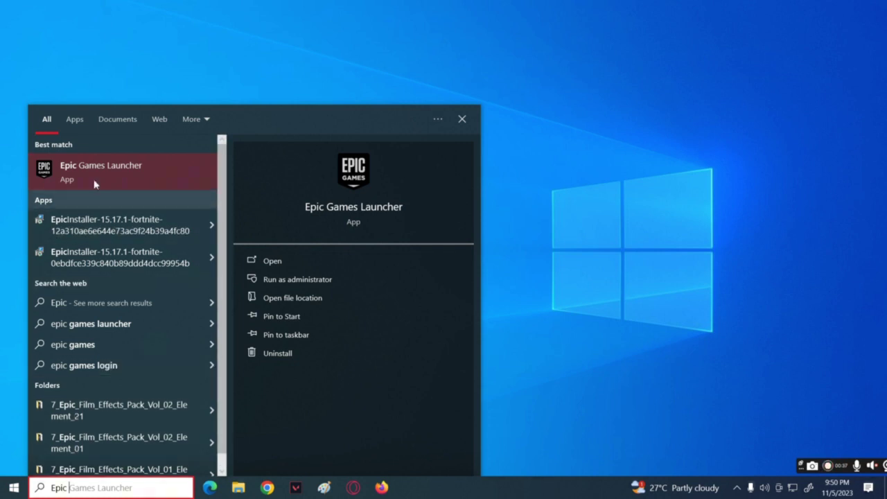
left_click(345, 302)
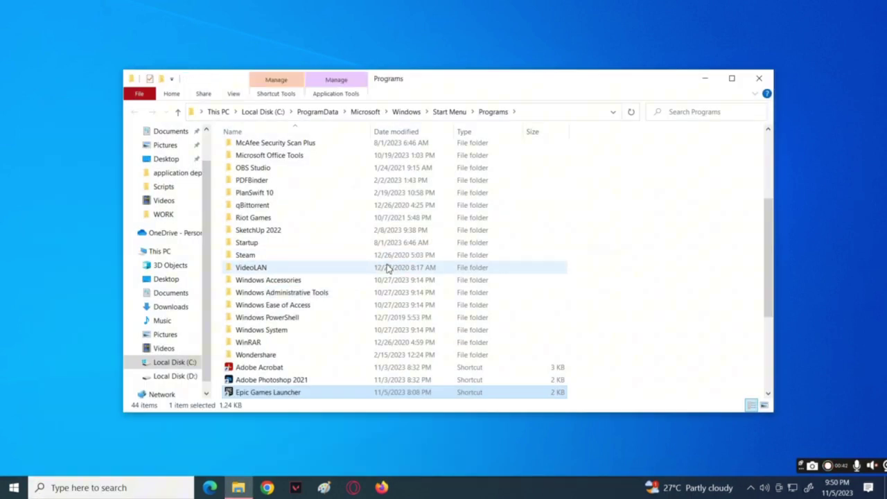
Step: Open the properties of the Epic Games Launcher shortcut in the Programs folder
scroll(386, 264, "down", 2)
left_click(330, 322)
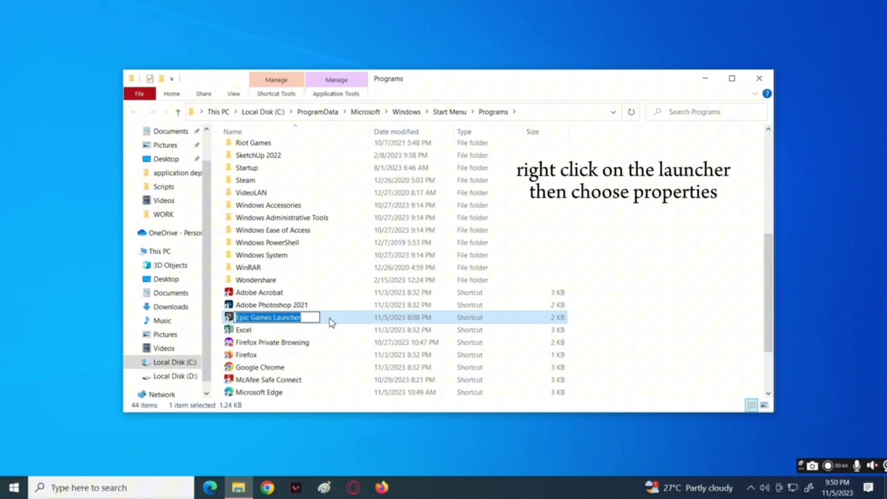
left_click(339, 317)
right_click(339, 320)
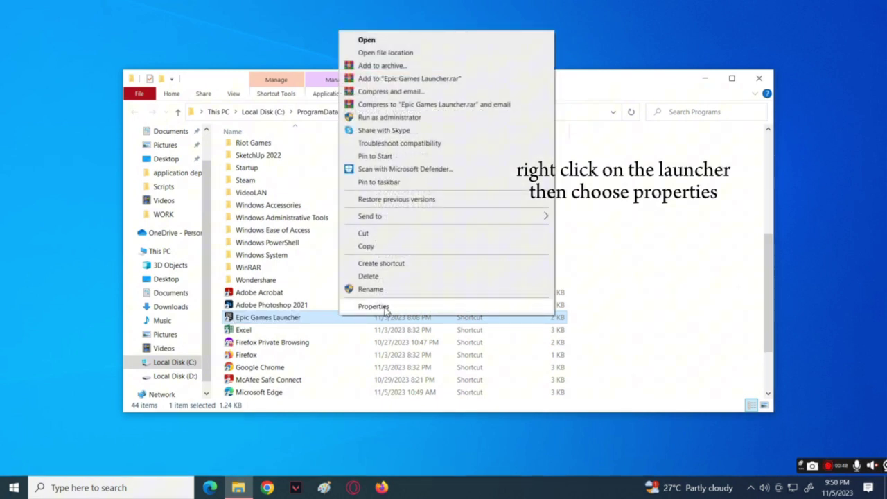
left_click(374, 307)
left_click_drag(474, 175, 496, 130)
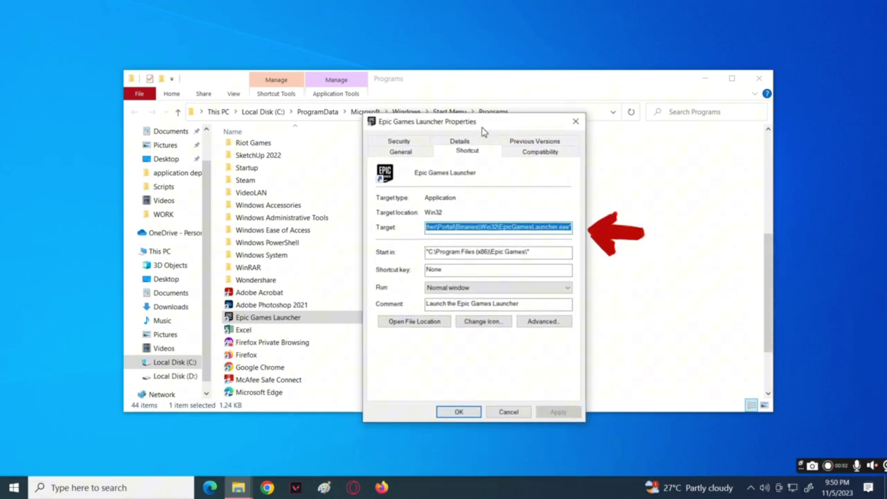
Step: Examine the launcher's installation path in the shortcut's Target value, highlighting its Epic Games part, and close the properties
left_click(451, 228)
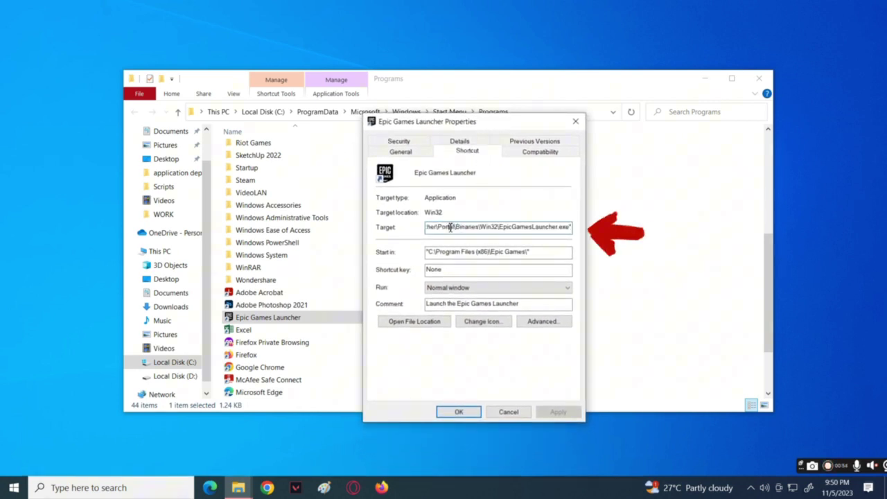
left_click_drag(451, 228, 519, 232)
left_click(431, 230)
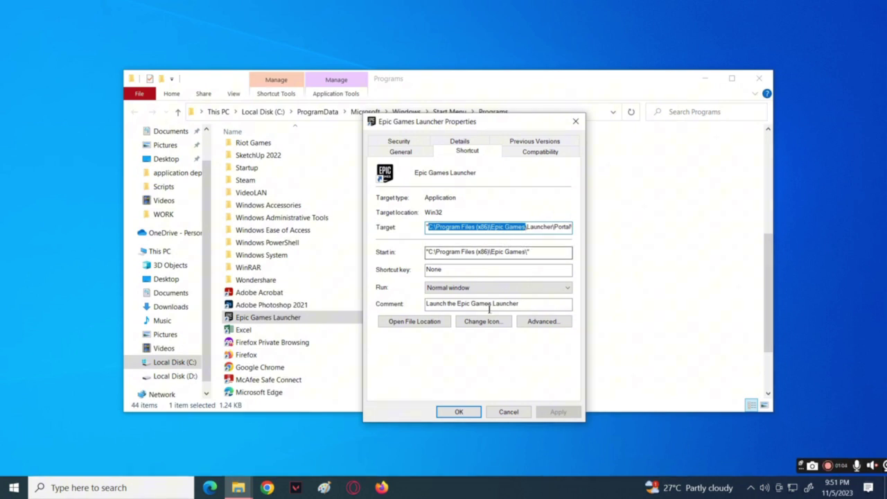
left_click(459, 413)
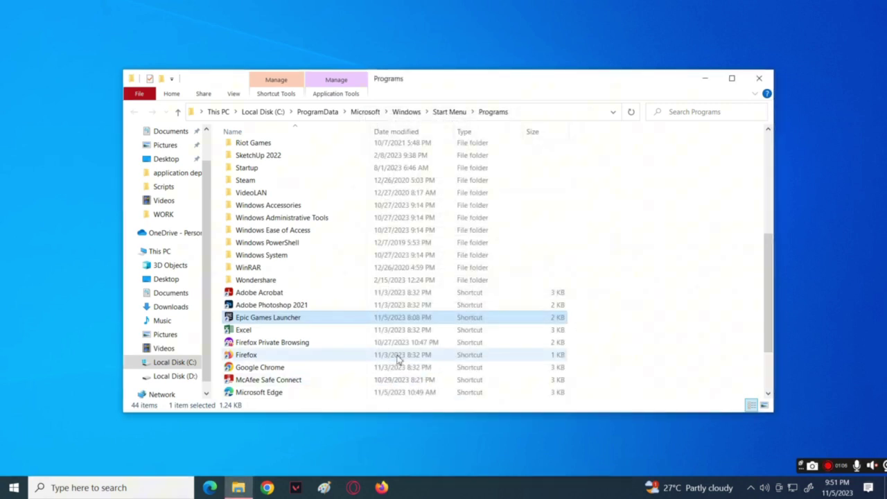
Step: Browse to the FortniteGame folder on Local Disk (C:), inside Program Files > Epic Games > Fortnite
left_click(163, 251)
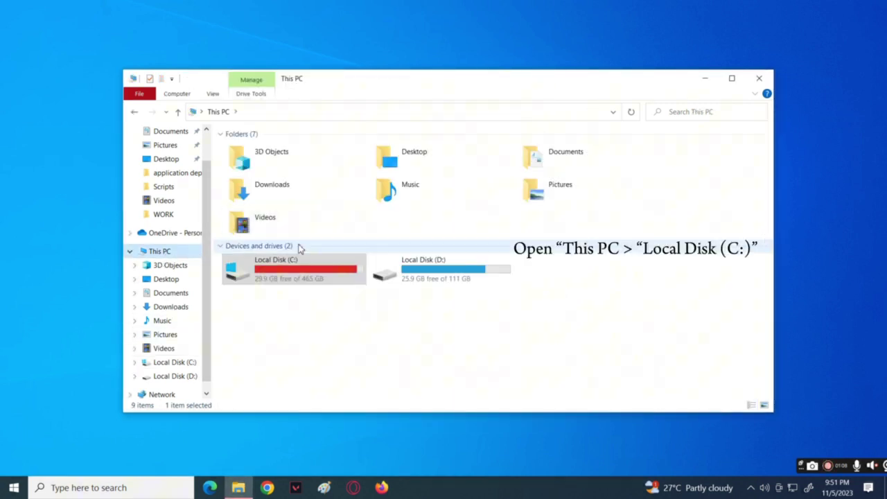
double_click(314, 276)
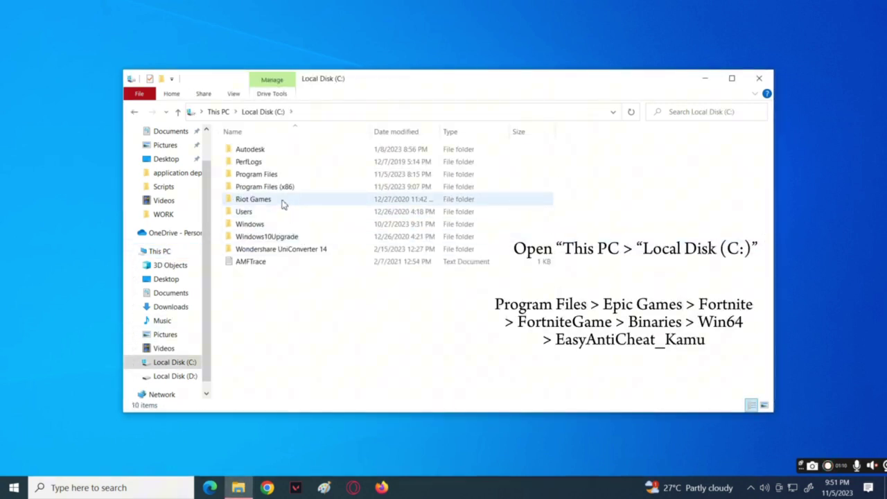
double_click(266, 175)
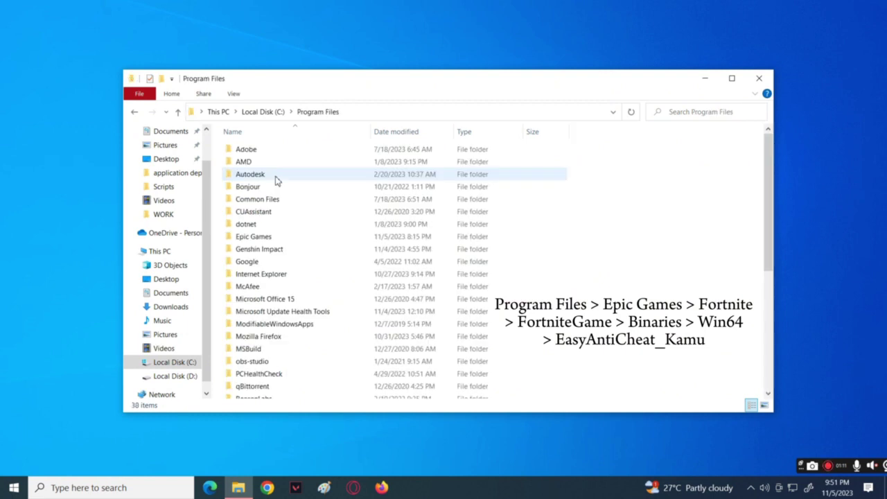
double_click(282, 238)
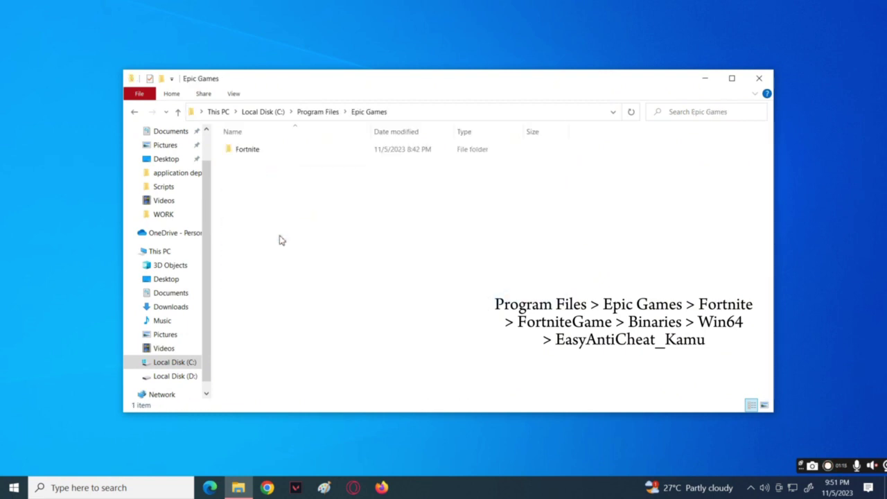
double_click(271, 153)
left_click(281, 187)
double_click(281, 188)
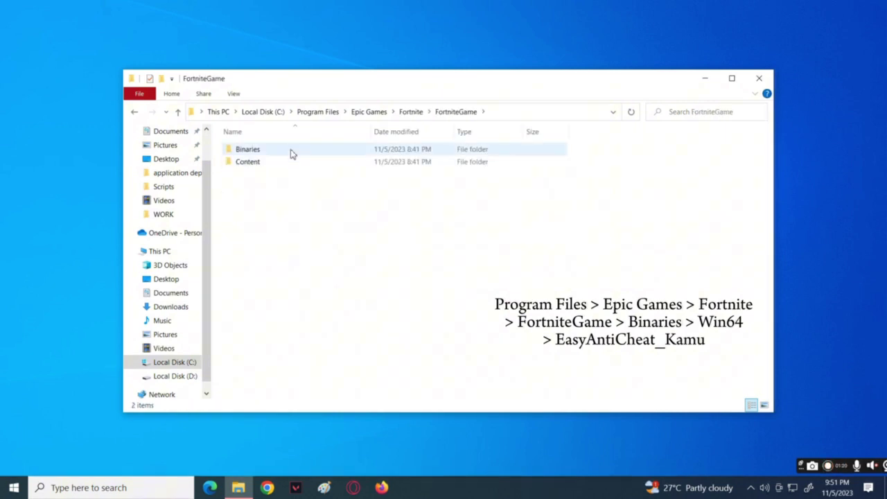
Step: Open the EasyAntiCheat_Kamu folder inside Binaries > Win64 of the FortniteGame folder
double_click(291, 150)
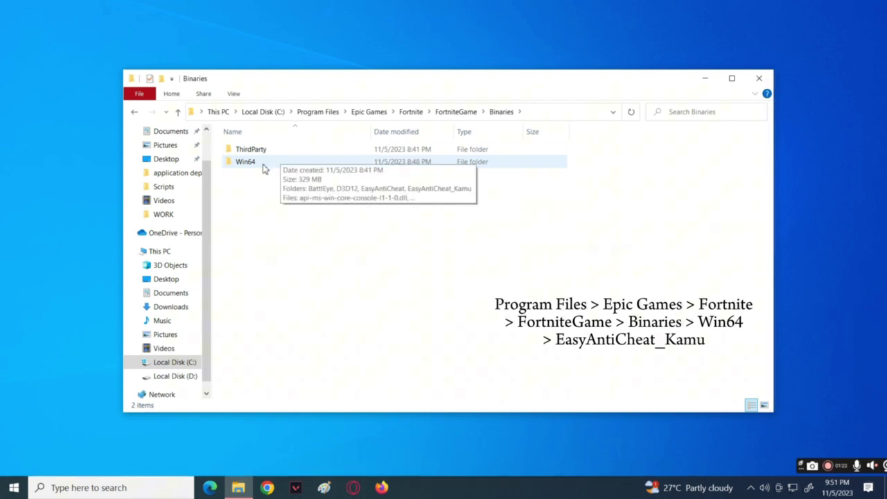
left_click(263, 169)
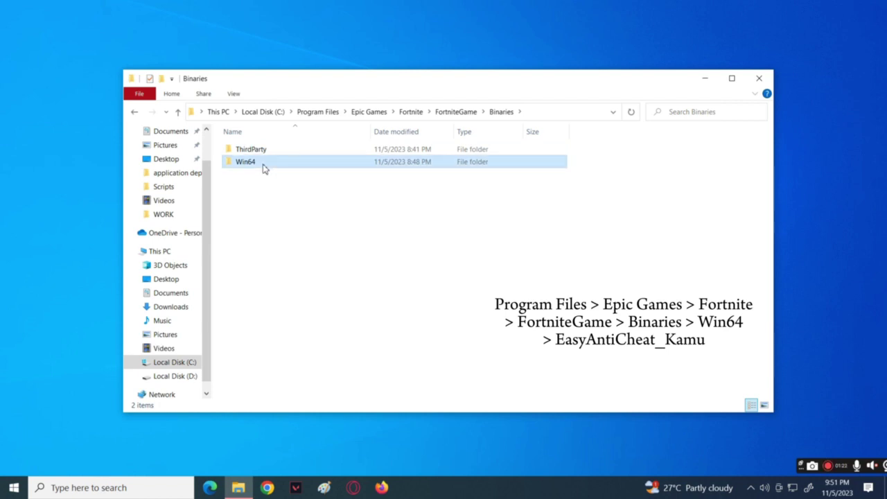
double_click(311, 168)
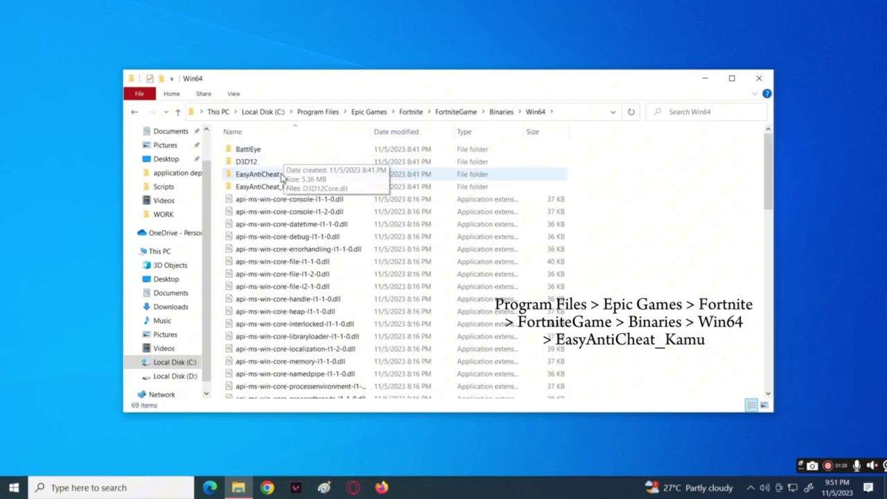
left_click(310, 188)
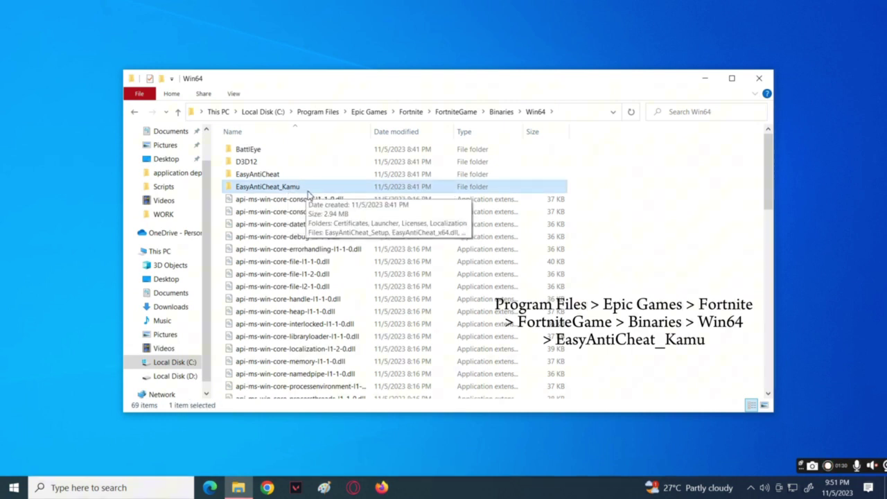
double_click(308, 189)
Step: Run EasyAntiCheat_Setup, install Easy Anti-Cheat for Current (Game 217), finish the setup and close the folder
left_click(311, 202)
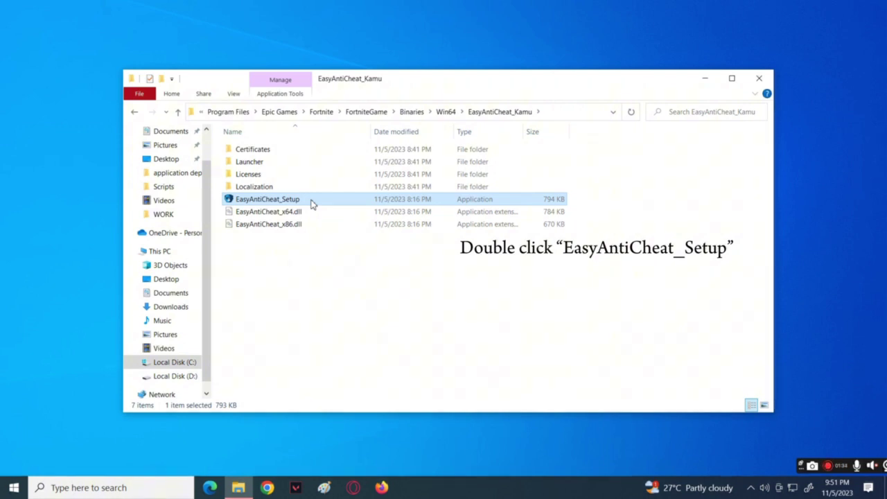
double_click(311, 202)
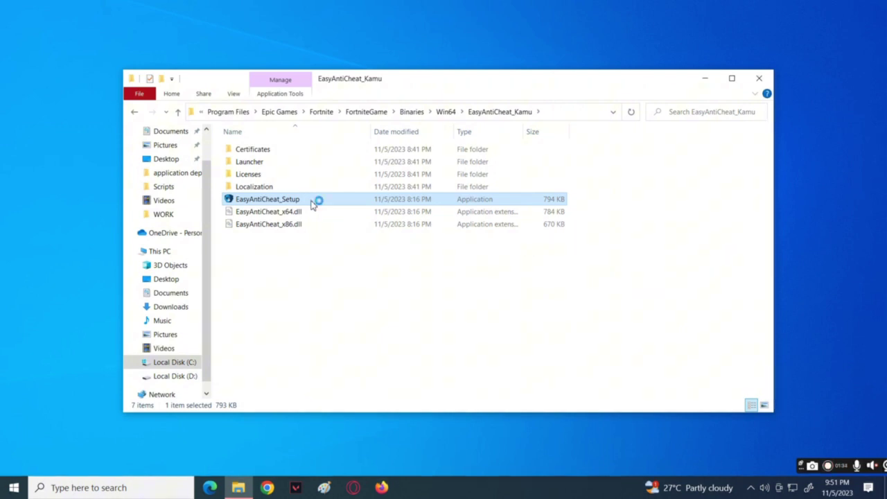
left_click(449, 258)
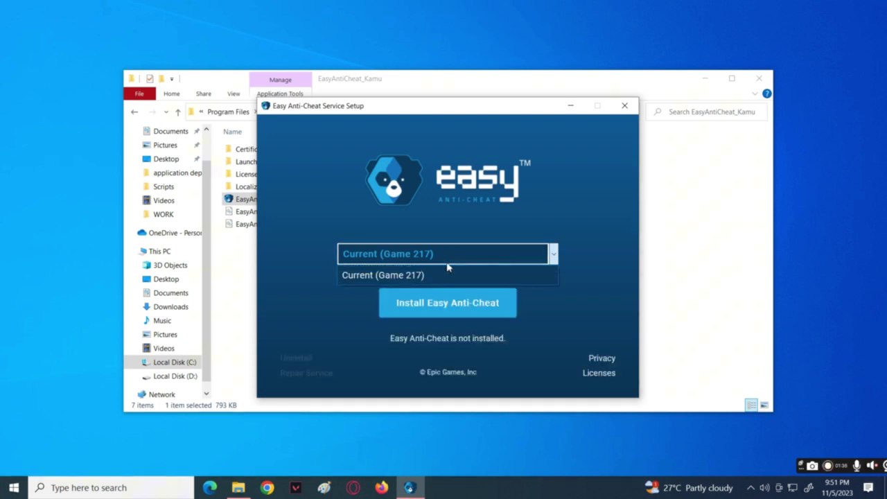
left_click(411, 276)
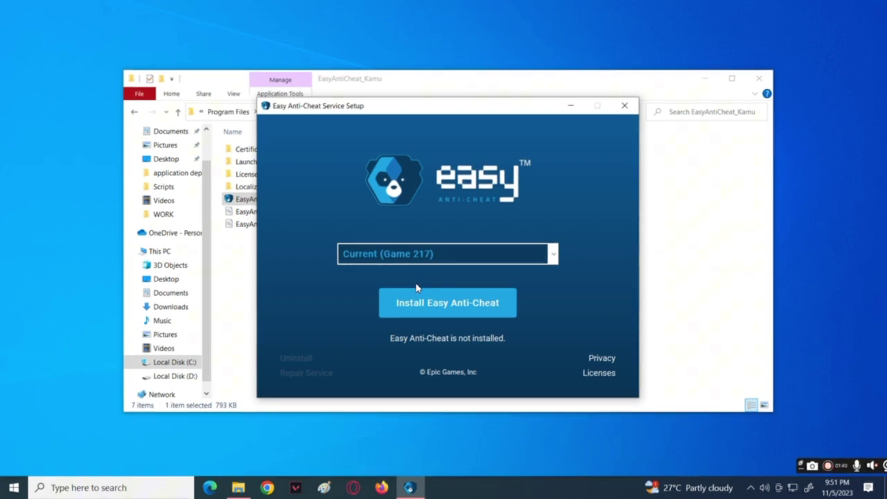
left_click(439, 317)
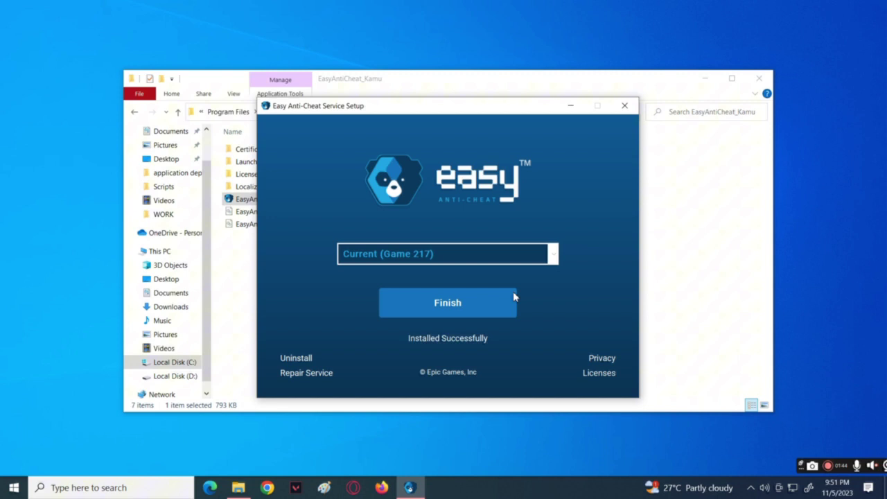
left_click(452, 316)
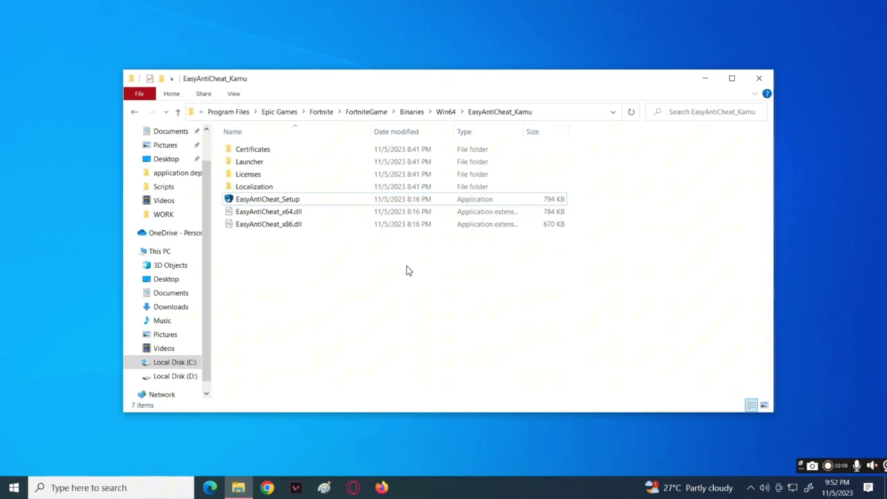
left_click(759, 78)
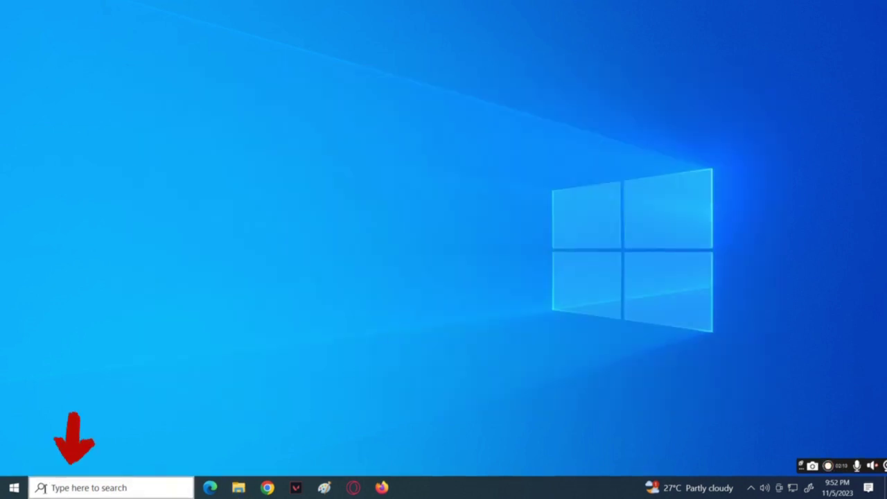
Step: Search Windows for the Windows Security app and open it
left_click(81, 487)
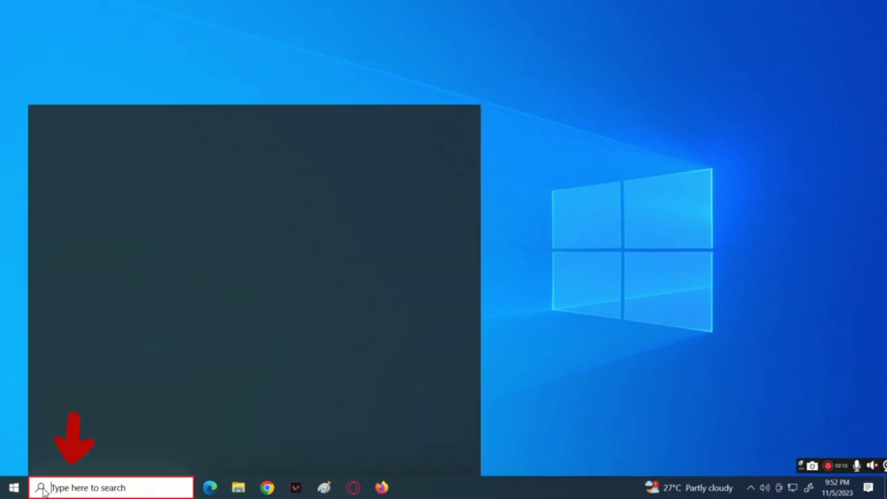
type("Windo")
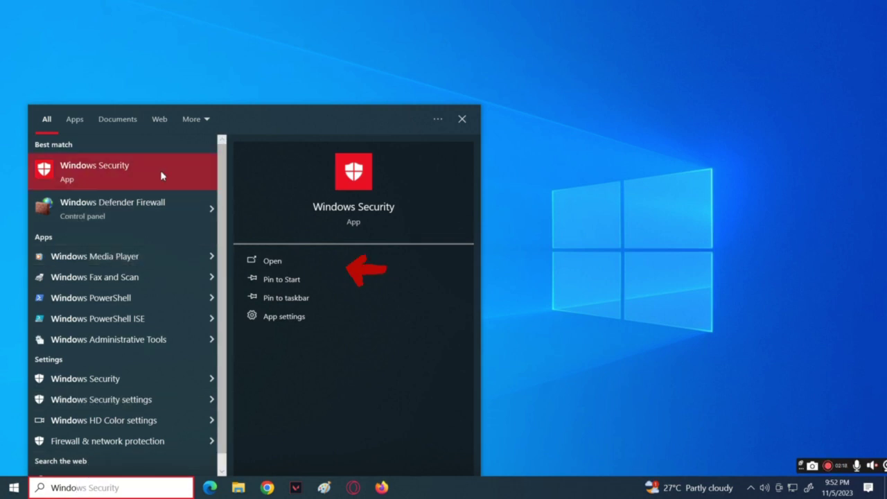
left_click(291, 267)
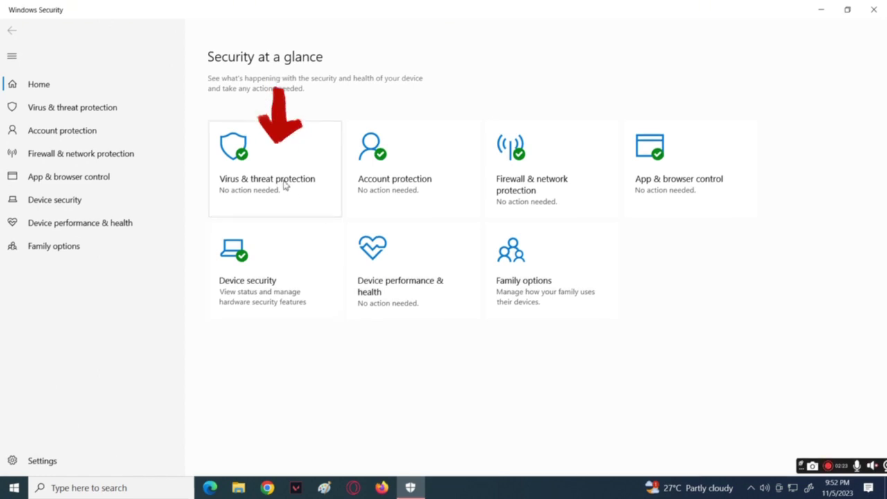
Step: Open the Exclusions page within the Virus & threat protection settings
left_click(304, 197)
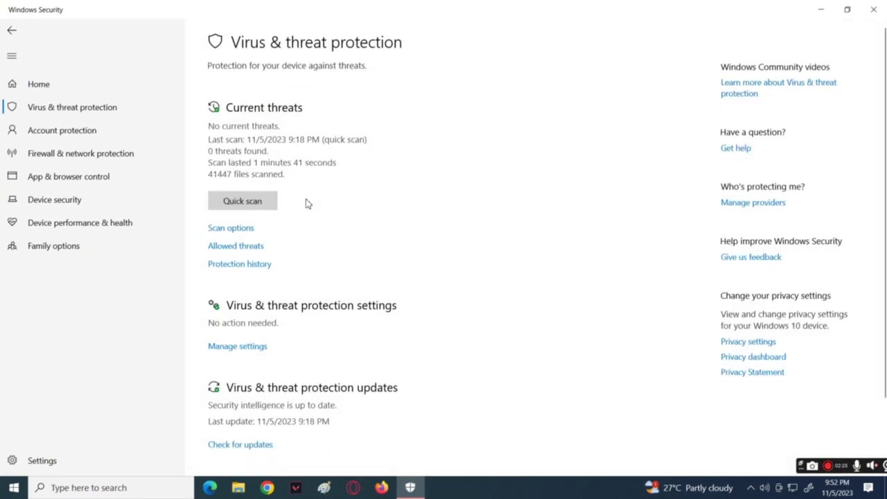
scroll(352, 215, "down", 2)
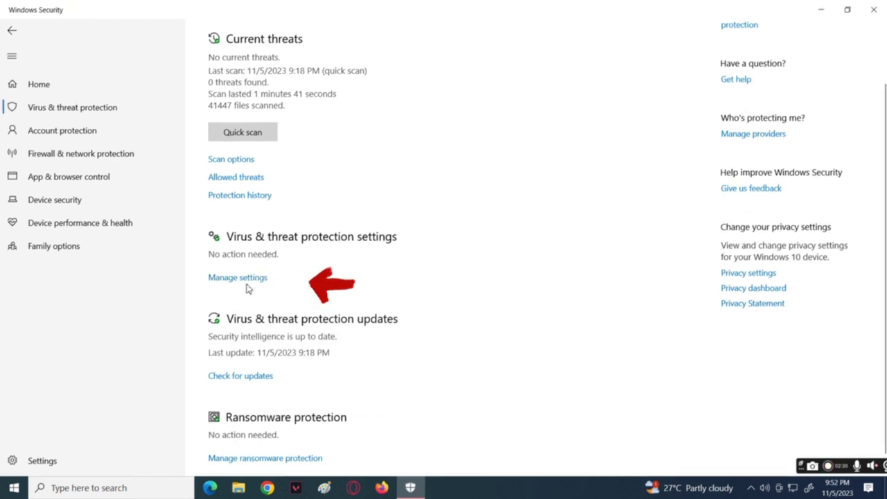
left_click(247, 280)
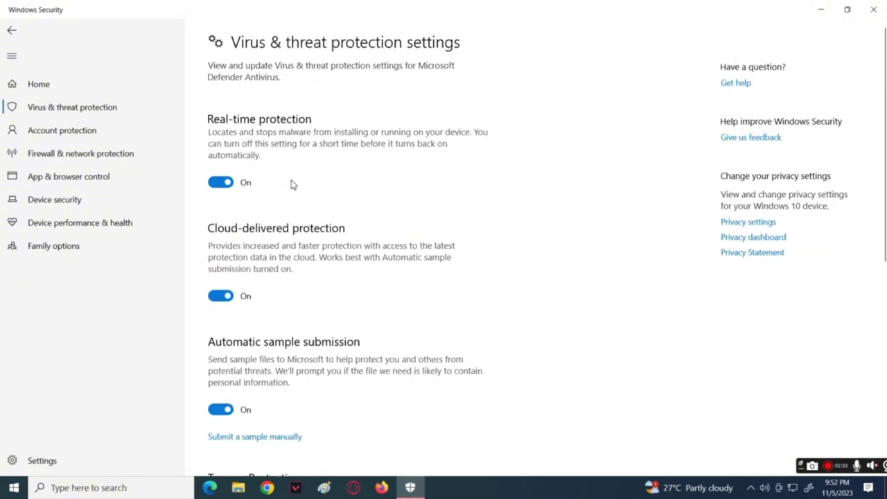
scroll(293, 198, "down", 4)
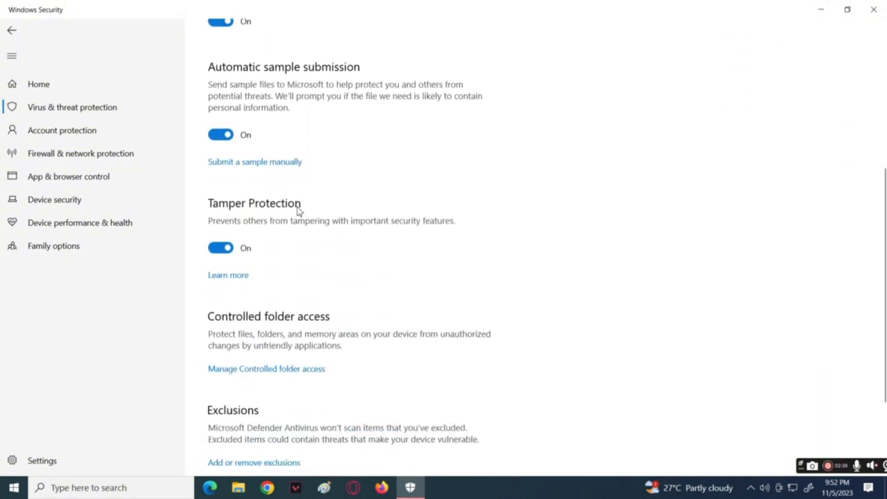
scroll(305, 215, "down", 2)
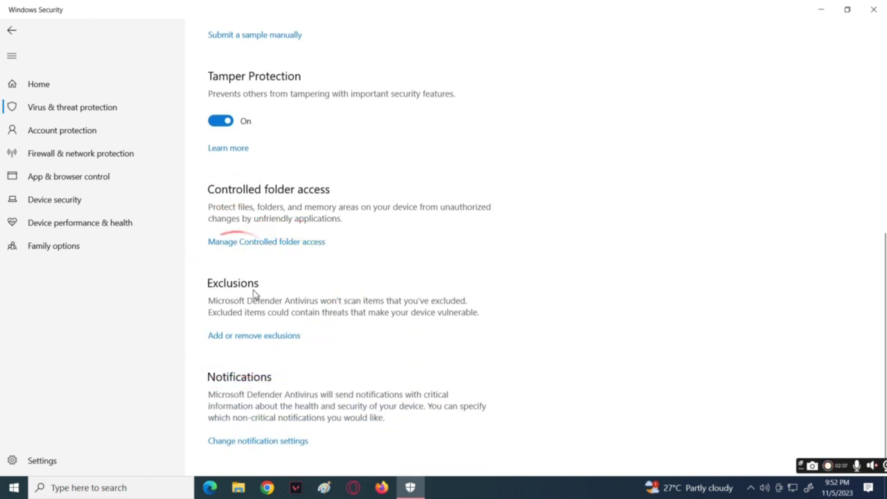
left_click(264, 339)
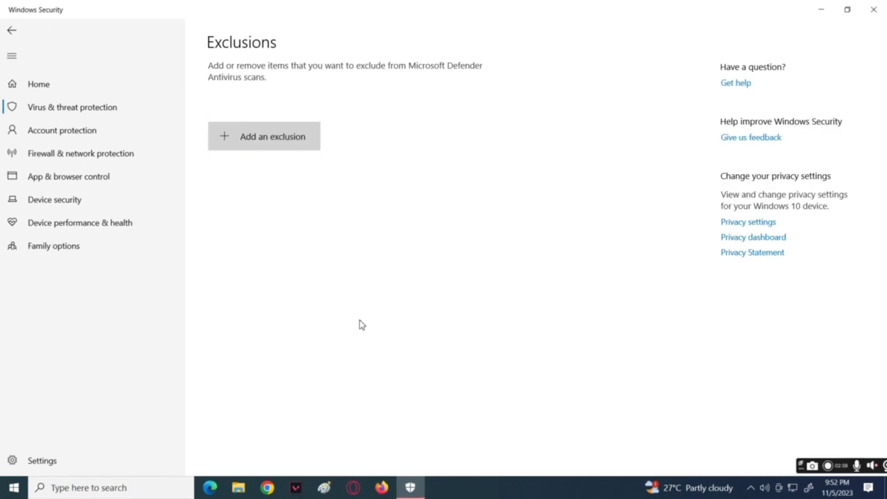
Step: Add the Fortnite folder in C:\Program Files\Epic Games as a folder exclusion for Microsoft Defender Antivirus scans
left_click(253, 149)
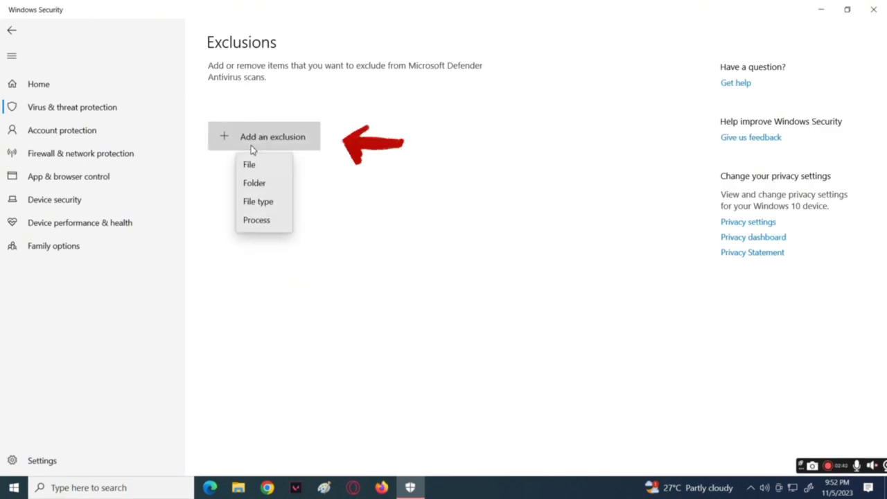
left_click(271, 183)
left_click(39, 201)
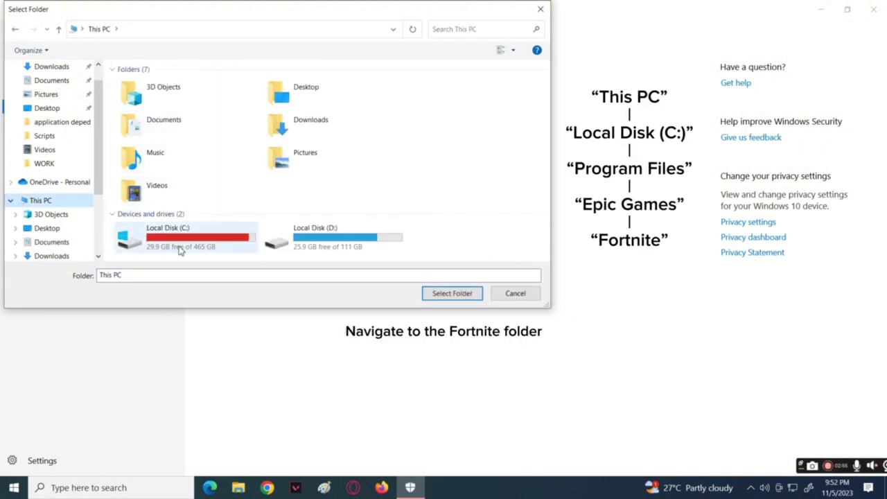
double_click(179, 248)
double_click(179, 110)
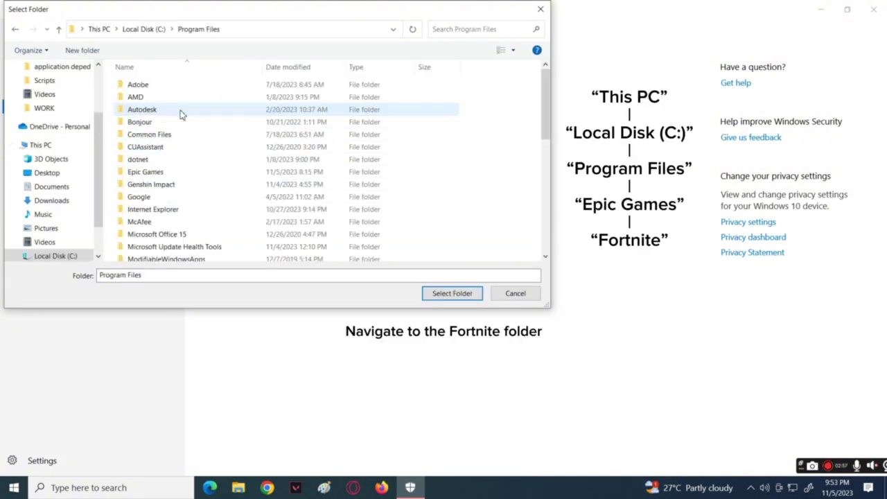
double_click(167, 173)
left_click(153, 88)
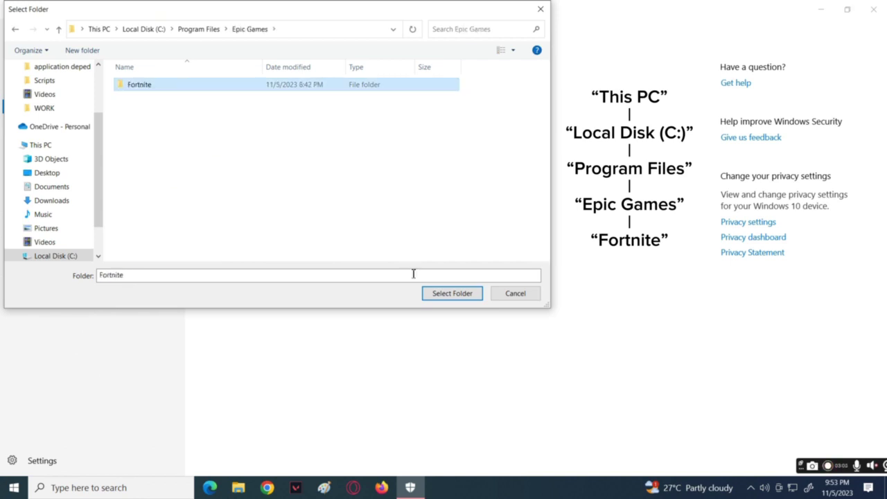
left_click(447, 296)
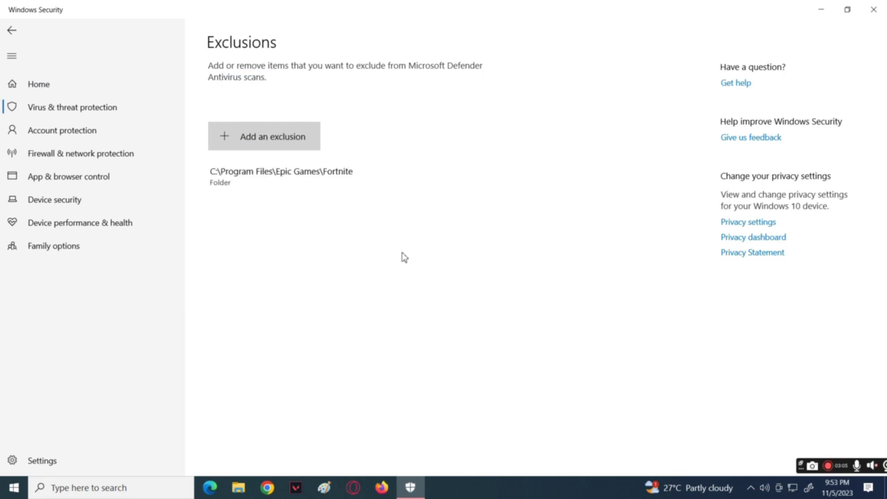
left_click(14, 487)
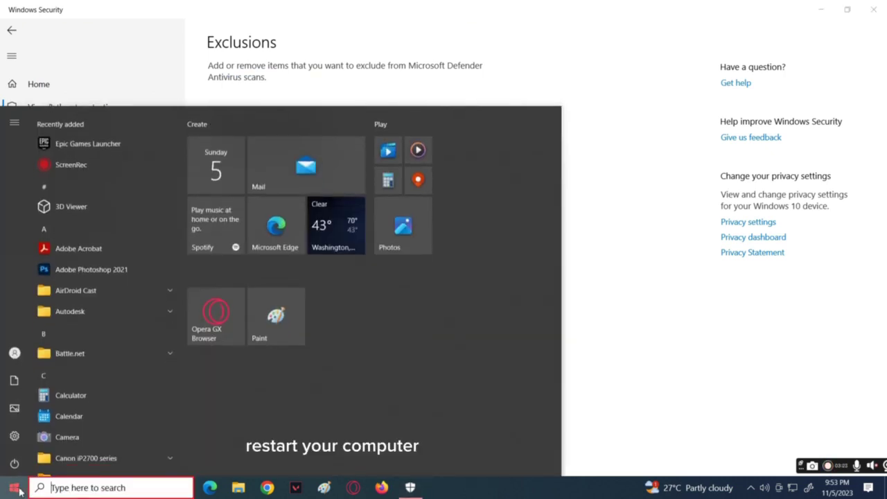
left_click(14, 462)
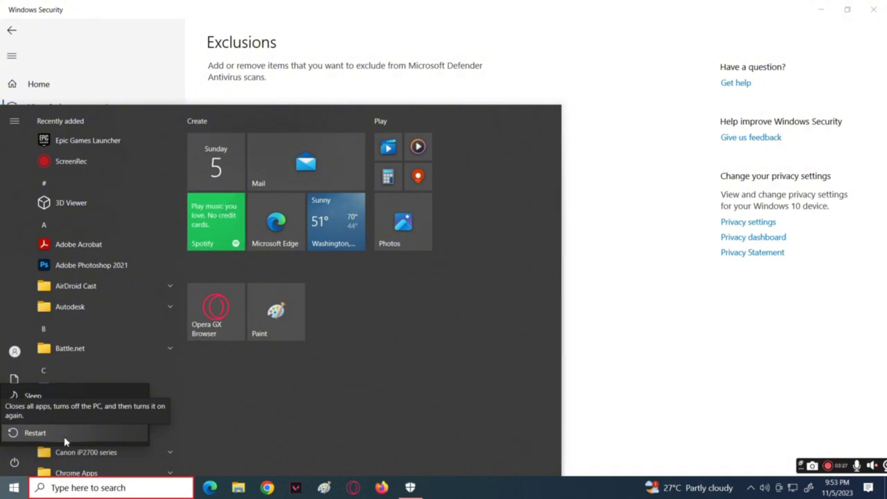
left_click(416, 366)
left_click(585, 354)
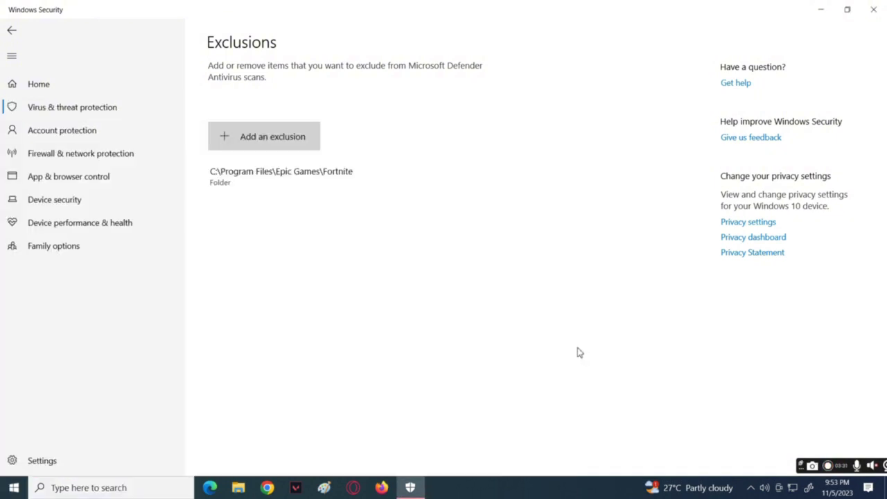
Step: Search Windows for the Epic Games Launcher and open it
left_click(127, 487)
type("Epic g")
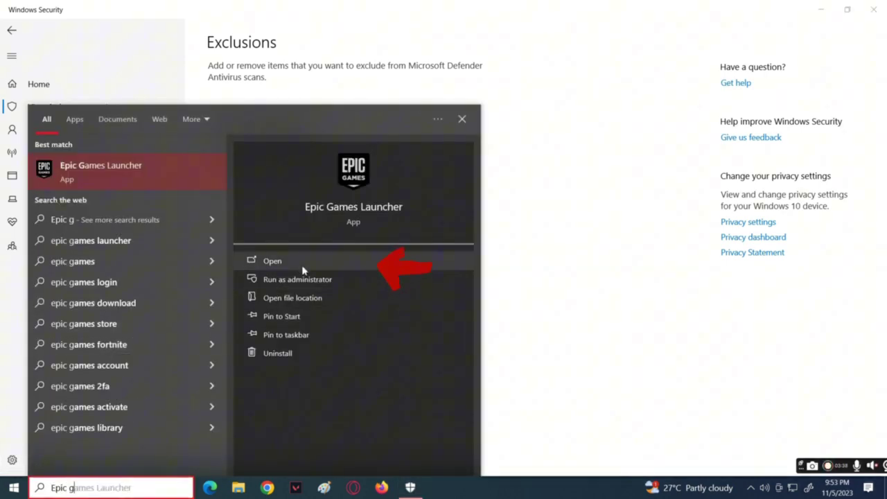
left_click(303, 269)
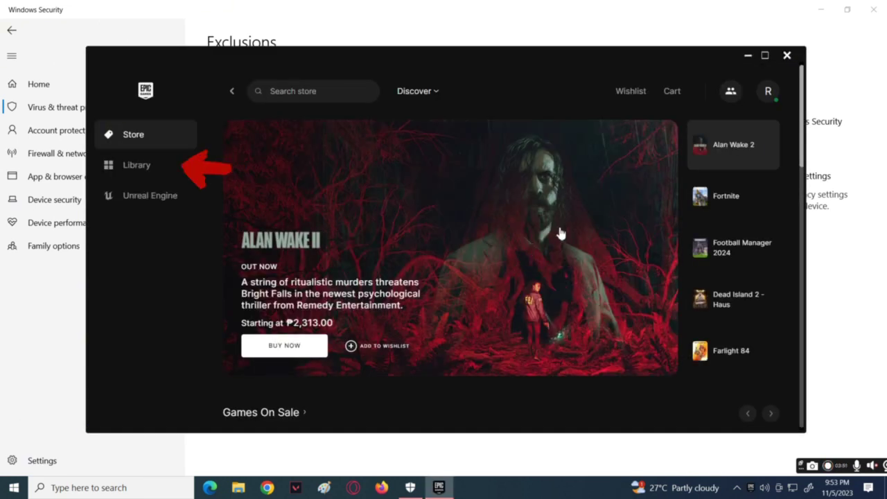
Step: Open the Manage options for Fortnite from the Epic Games Launcher's library
left_click(152, 174)
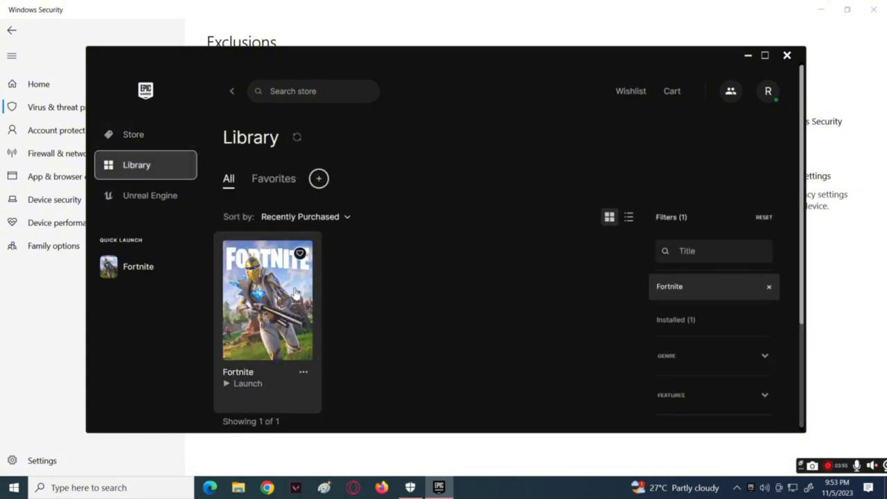
scroll(288, 325, "down", 1)
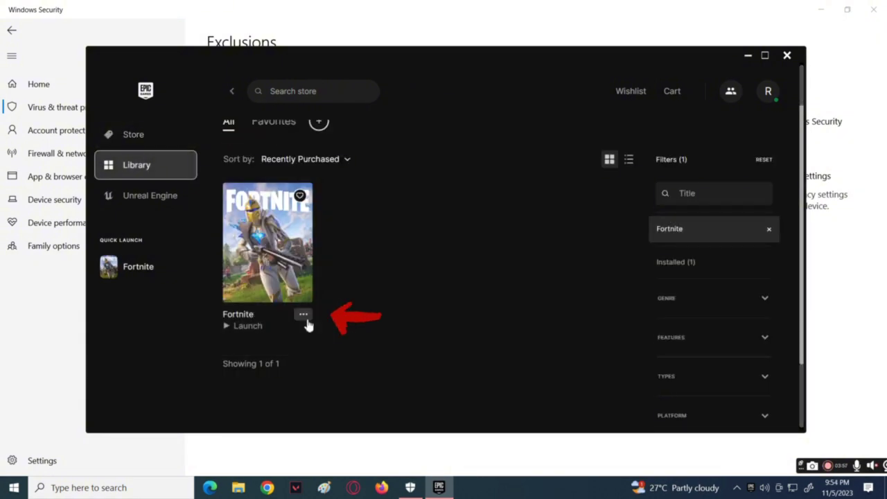
left_click(304, 316)
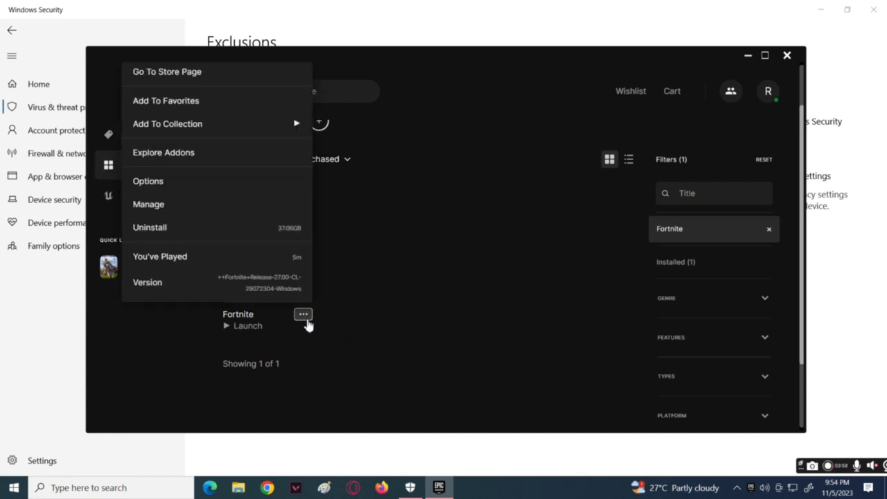
left_click(190, 206)
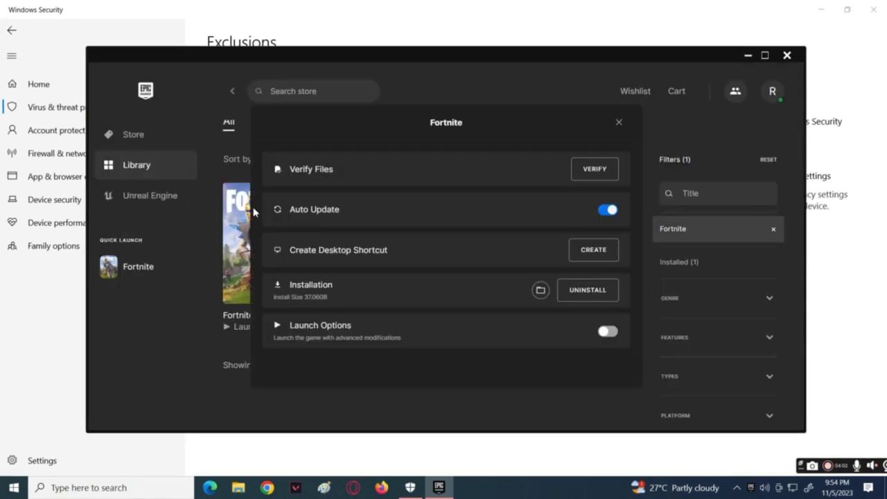